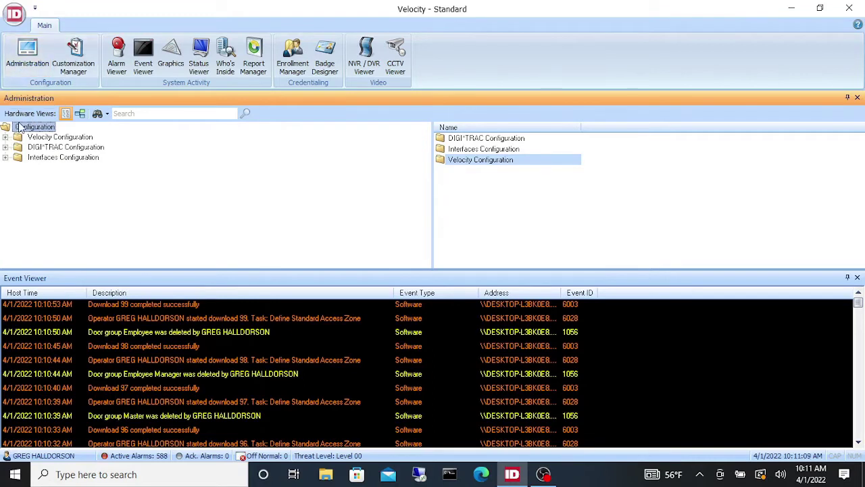
Step: Start a new door group in the Velocity configuration, name it Master, and set its time zone to Always
left_click(5, 138)
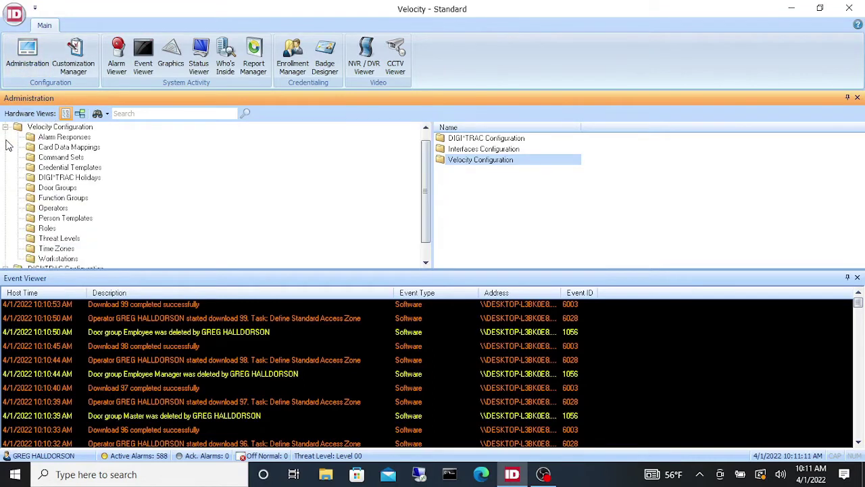
left_click(58, 189)
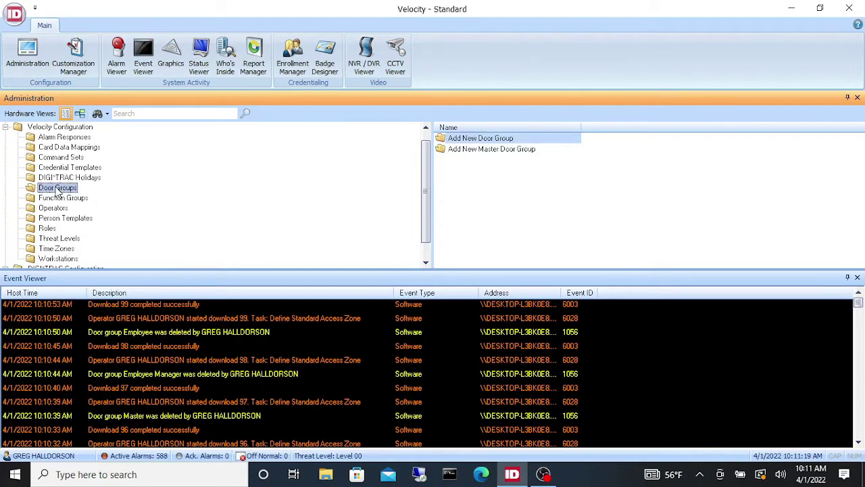
double_click(481, 138)
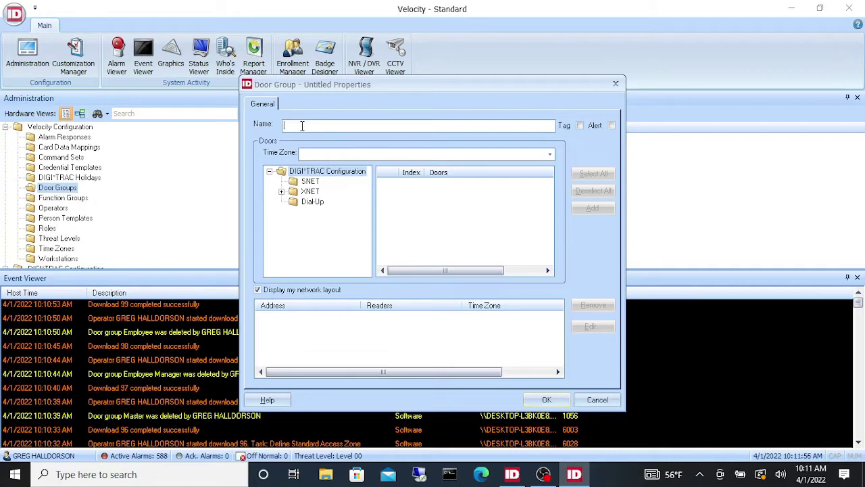
type("Master")
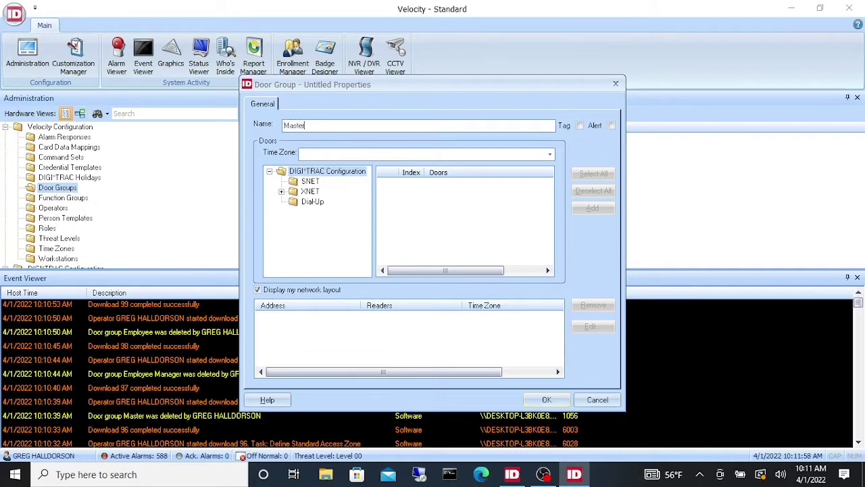
left_click(353, 155)
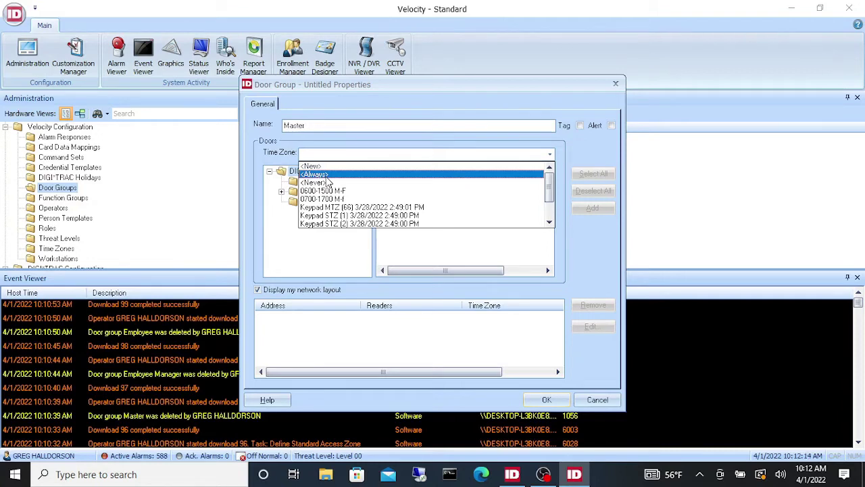
left_click(327, 175)
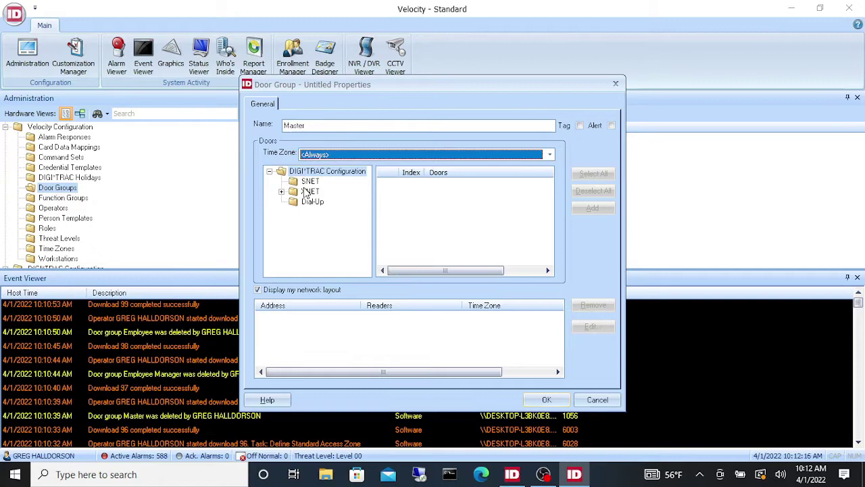
Step: Add all doors of the ASI DEMO MX4 controller under XNET to the Master group and save the group
left_click(281, 192)
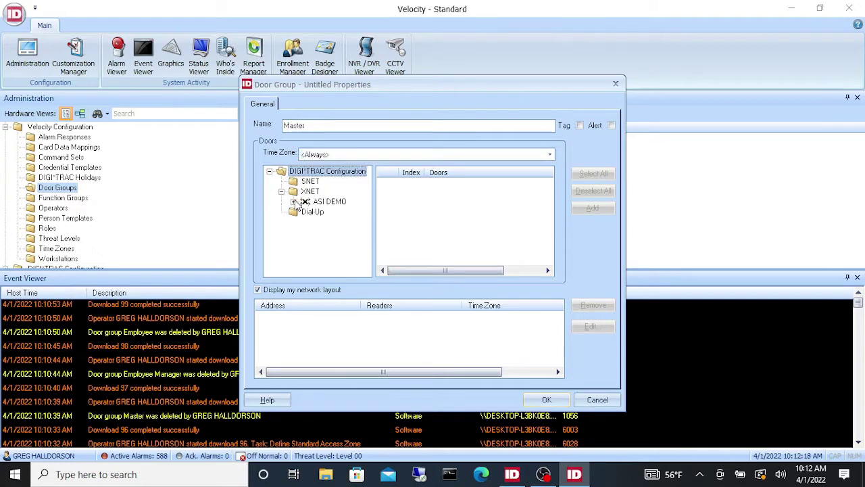
left_click(294, 203)
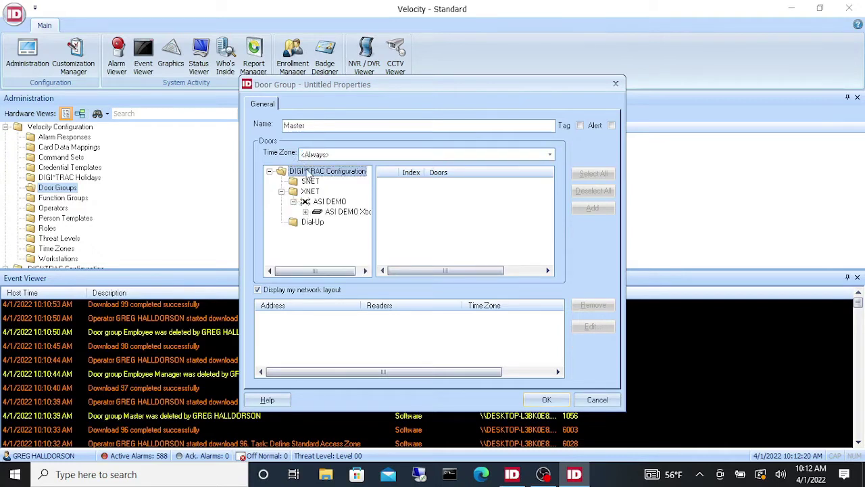
left_click(305, 212)
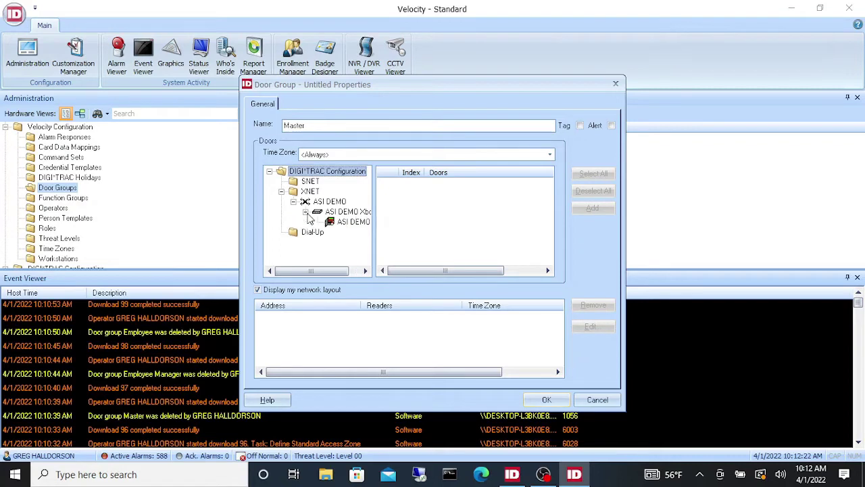
left_click(347, 223)
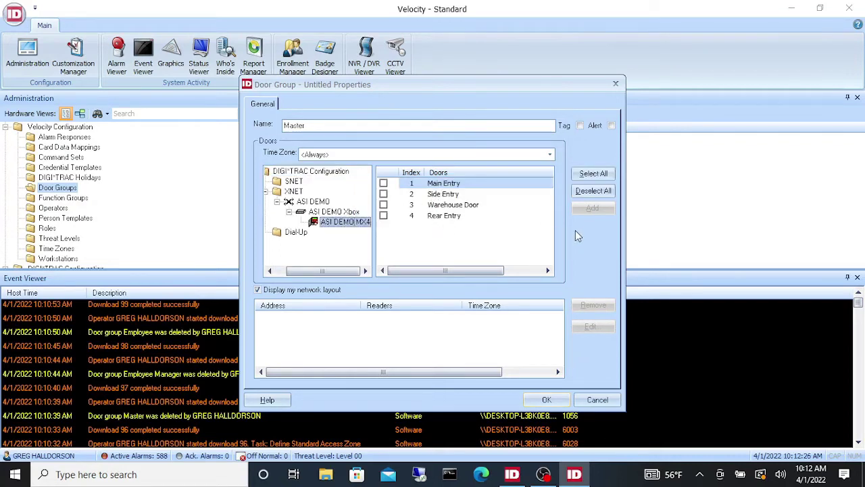
left_click(593, 175)
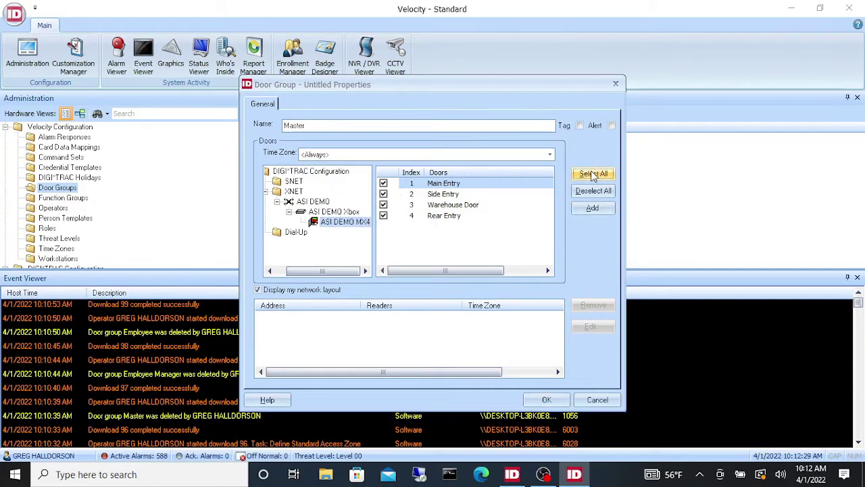
left_click(592, 208)
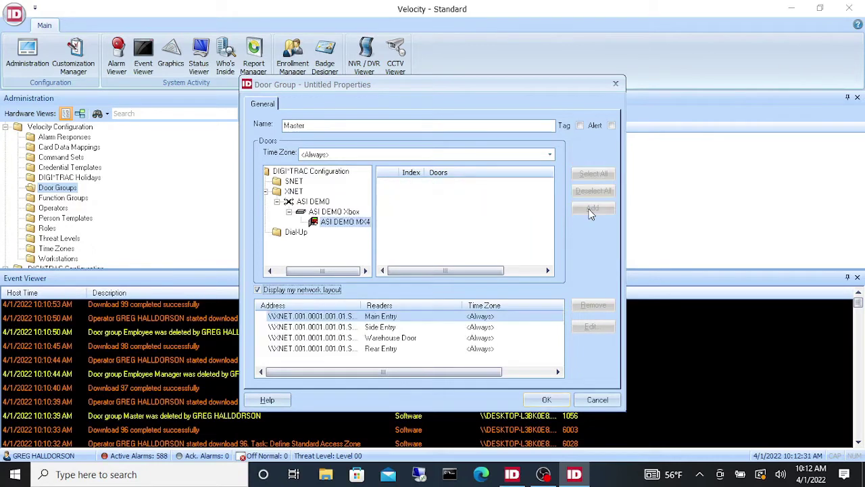
left_click(547, 400)
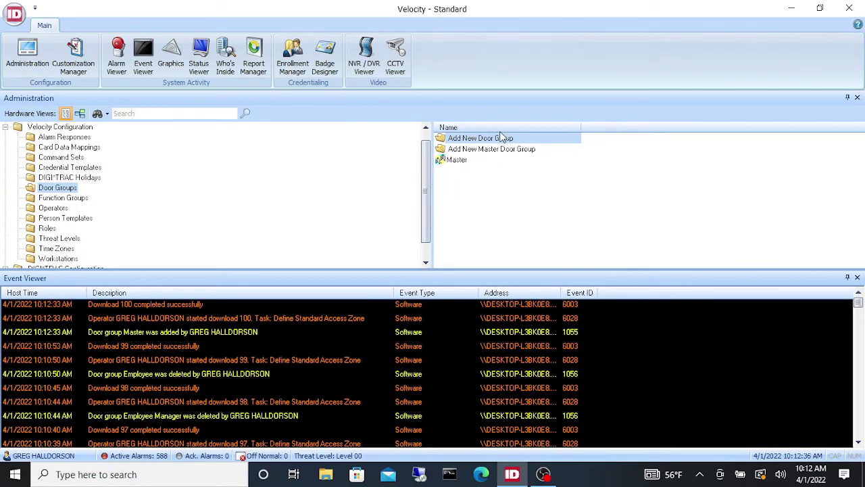
Step: Start another new door group named Employee and set its time zone to 0700-1700 M-f
left_click(465, 138)
double_click(463, 136)
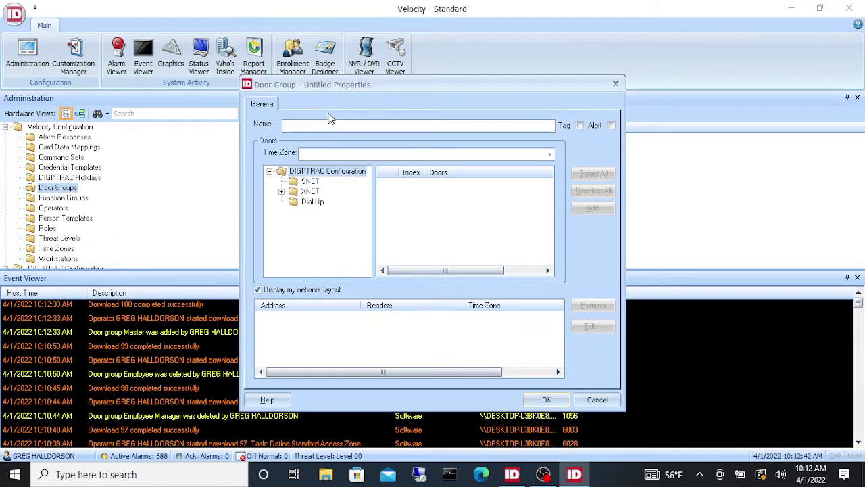
type("Employee")
left_click(330, 153)
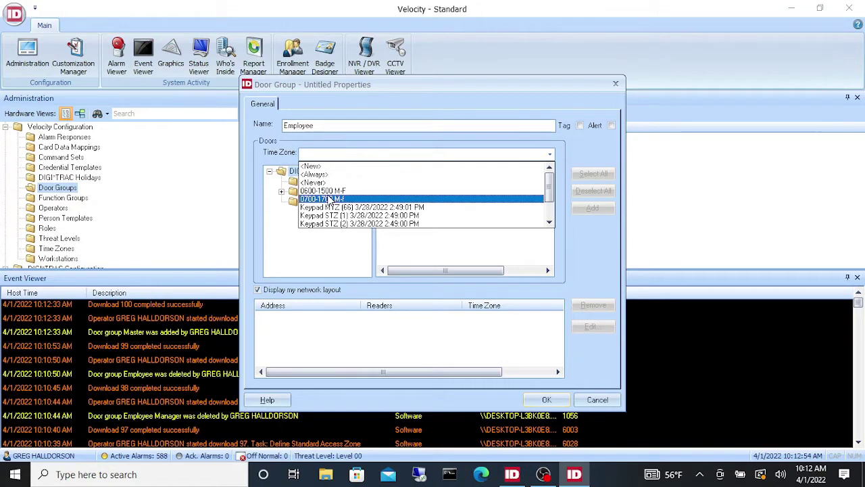
left_click(330, 200)
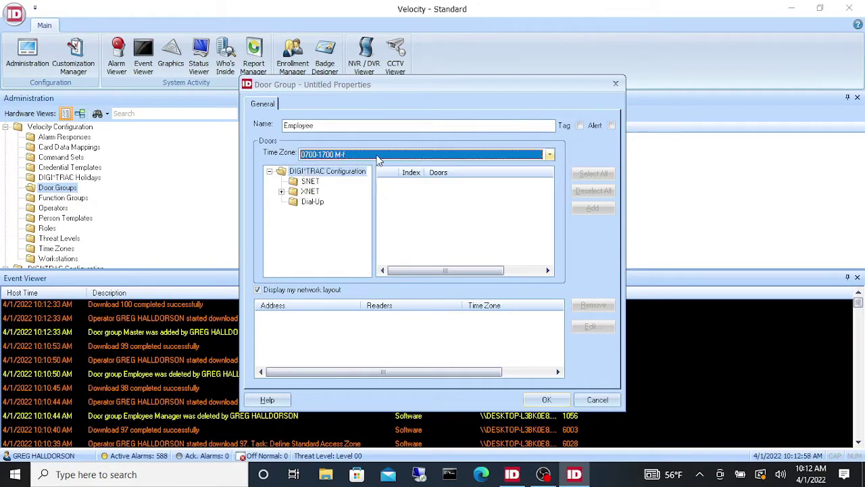
Step: Create a new standard time zone named 0800-1800 M-F from the Employee group's time zone choices
left_click(485, 157)
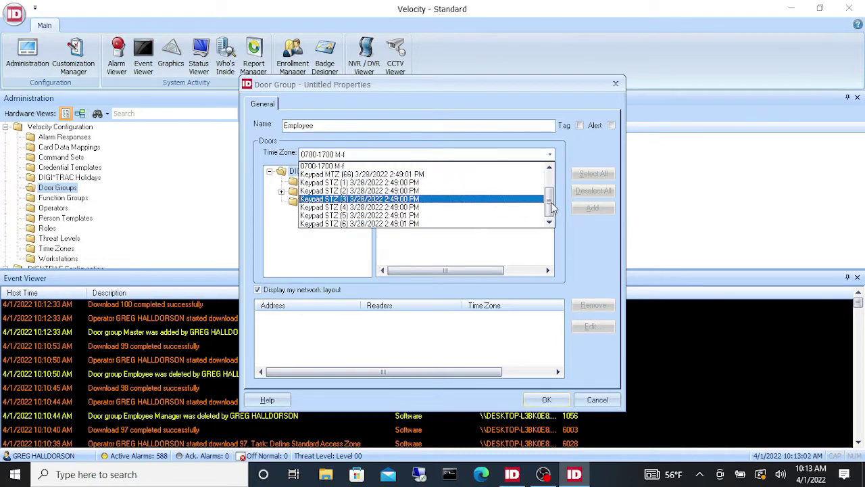
scroll(552, 206, "up", 2)
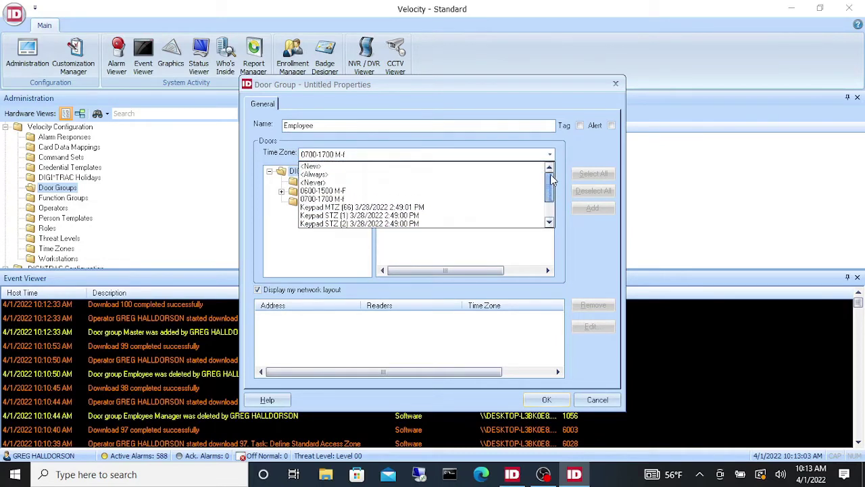
left_click(365, 166)
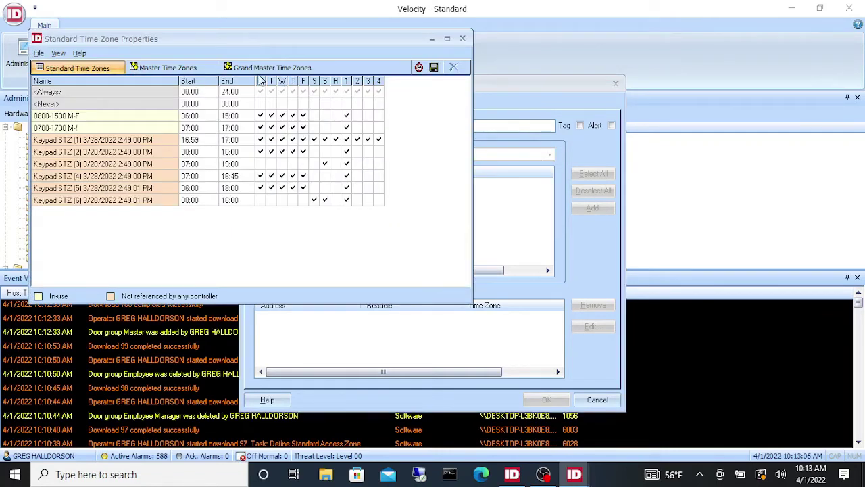
left_click(39, 53)
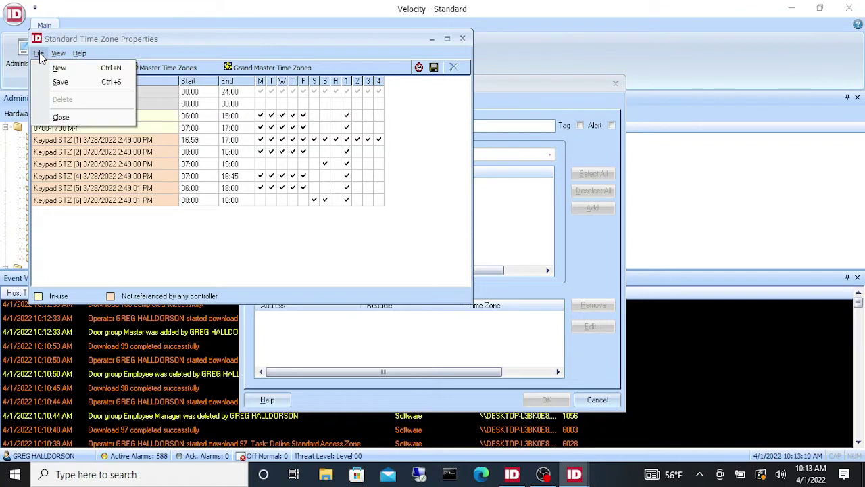
mouse_move(58, 54)
left_click(419, 68)
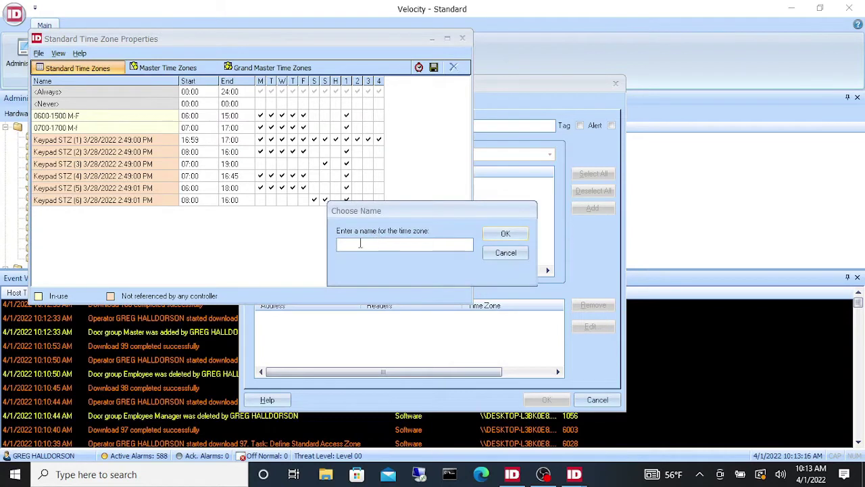
type("08000")
key("BackSpace")
type("-1800 M-F")
left_click(508, 235)
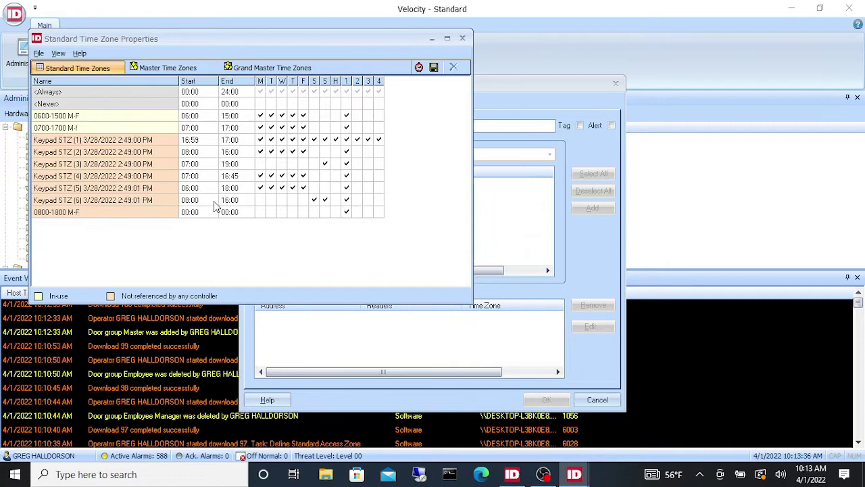
Step: Set the start time and an end hour of 18 for time zone 0800-1800 M-F, enable Monday through Friday, and save it
left_click(188, 212)
left_click(227, 212)
type("18")
left_click(260, 212)
left_click(273, 213)
left_click(283, 214)
left_click(292, 213)
left_click(305, 213)
left_click(435, 68)
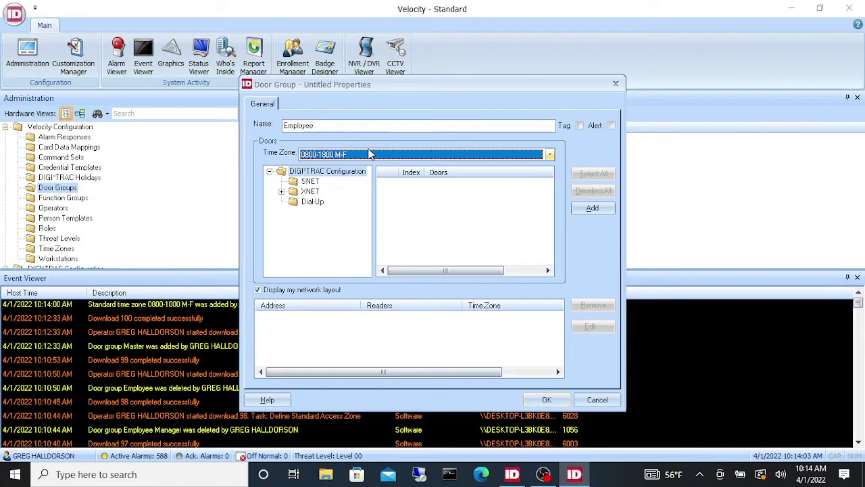
Step: Add the Main Entry and Side Entry doors of the ASI DEMO MX4 controller to the Employee group and save it
left_click(282, 192)
left_click(293, 201)
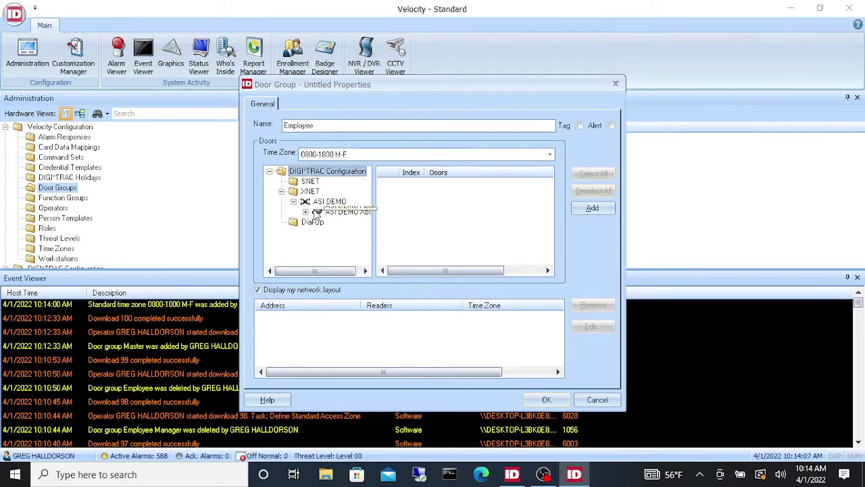
left_click(305, 211)
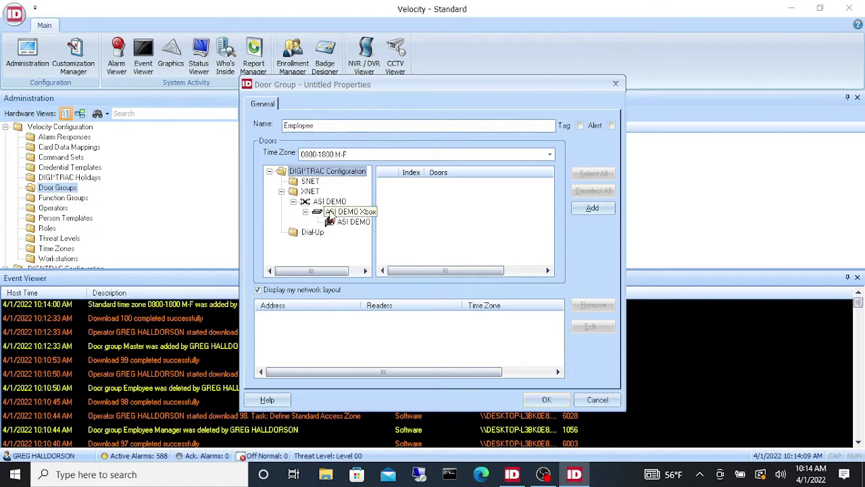
left_click(346, 224)
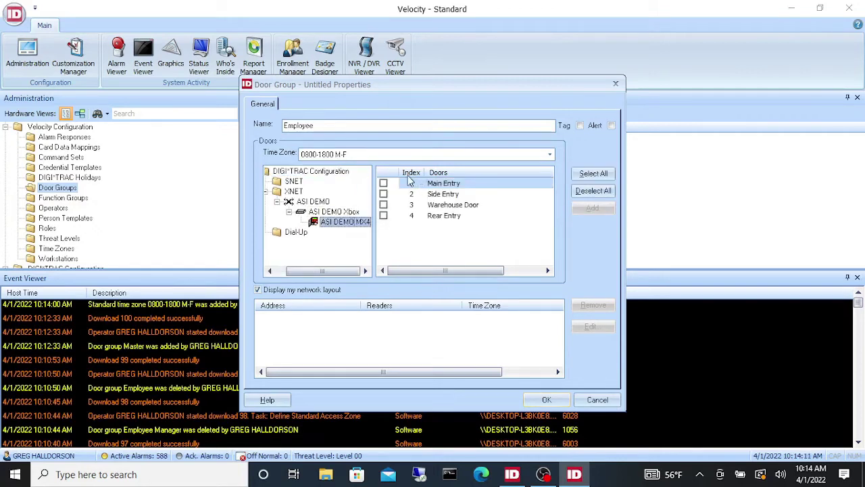
left_click(384, 183)
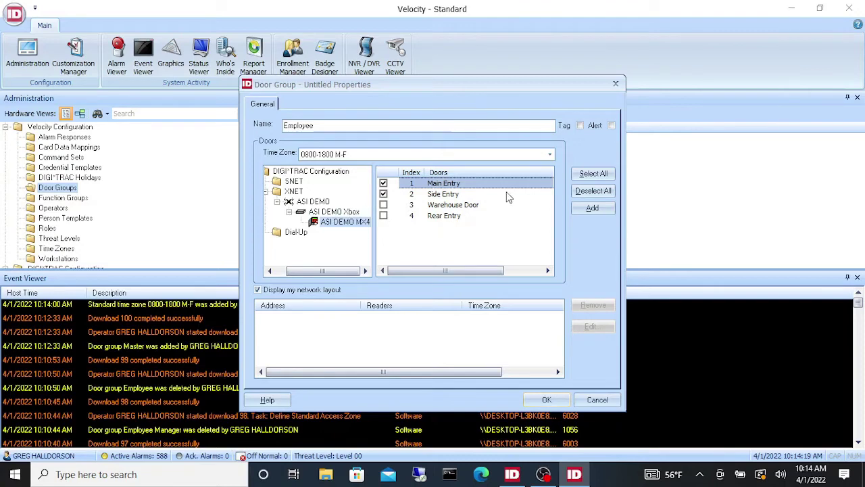
left_click(594, 208)
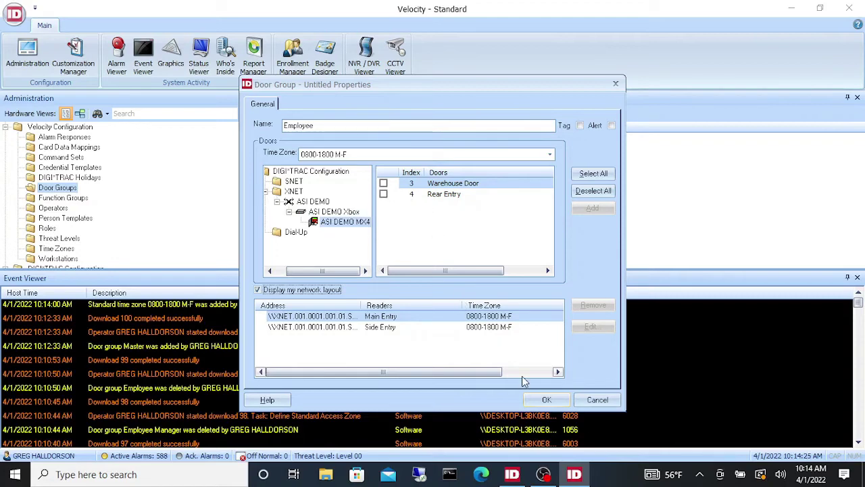
left_click(548, 400)
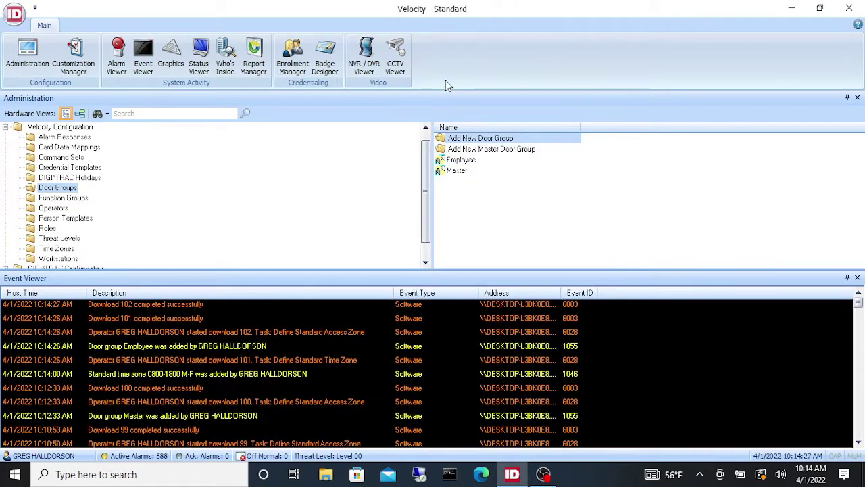
Step: Start a new door group named Employee Manager and set its time zone to Always
left_click(485, 142)
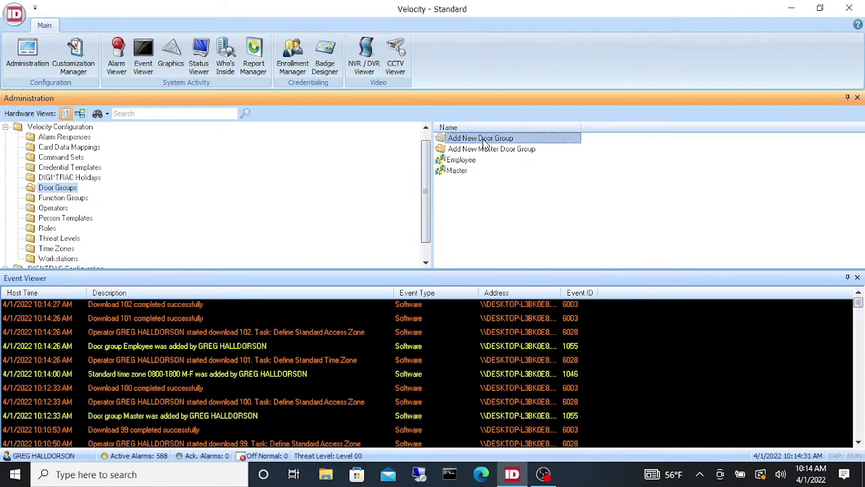
double_click(482, 138)
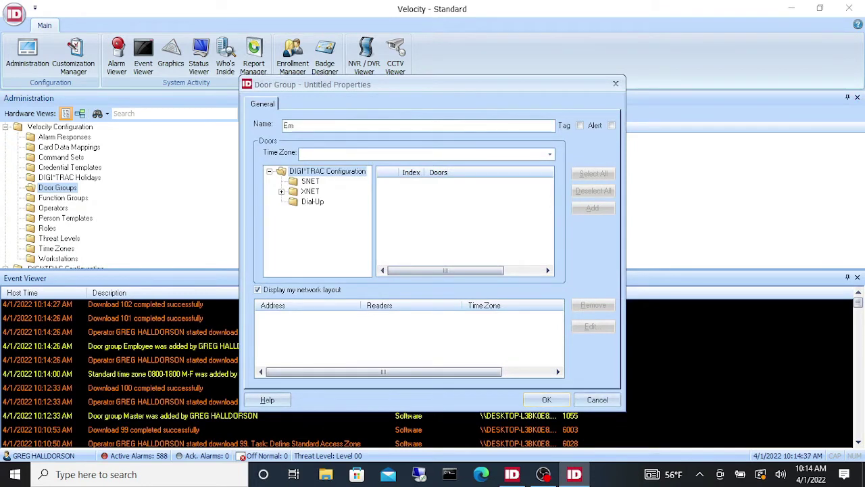
type("yee Manager")
left_click(323, 153)
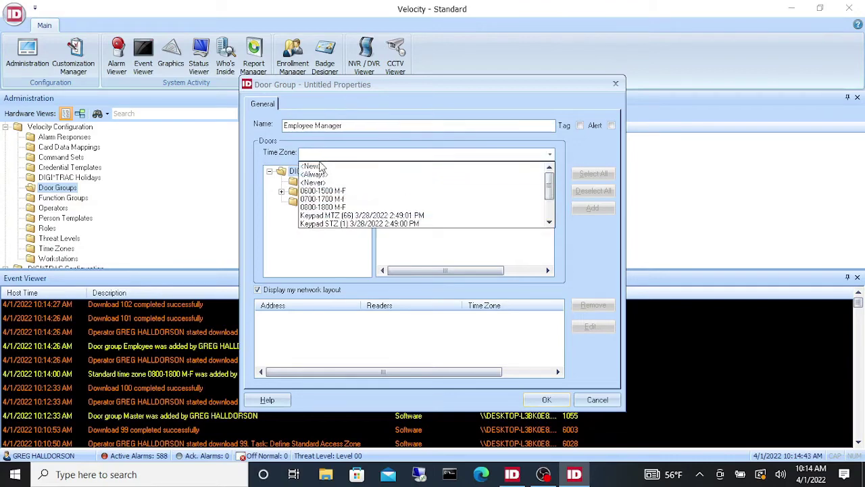
left_click(322, 175)
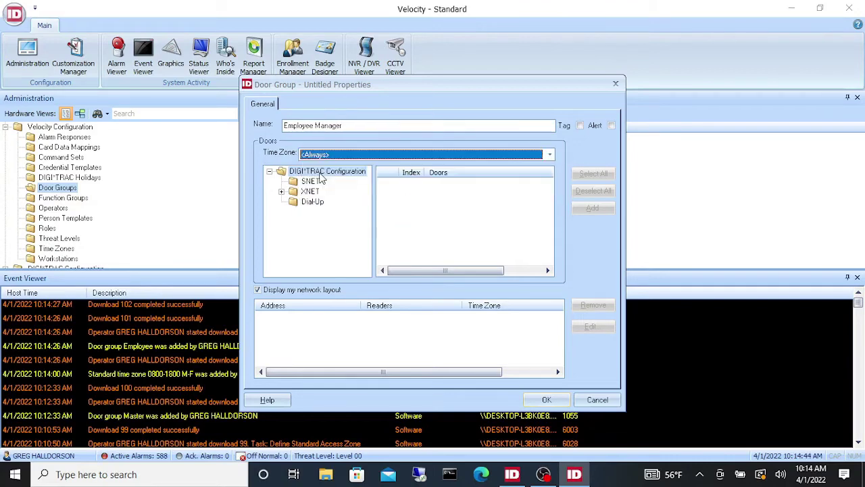
Step: Add the Main Entry and Side Entry doors of the ASI DEMO MX4 controller to the Employee Manager group and save it
left_click(282, 192)
left_click(292, 201)
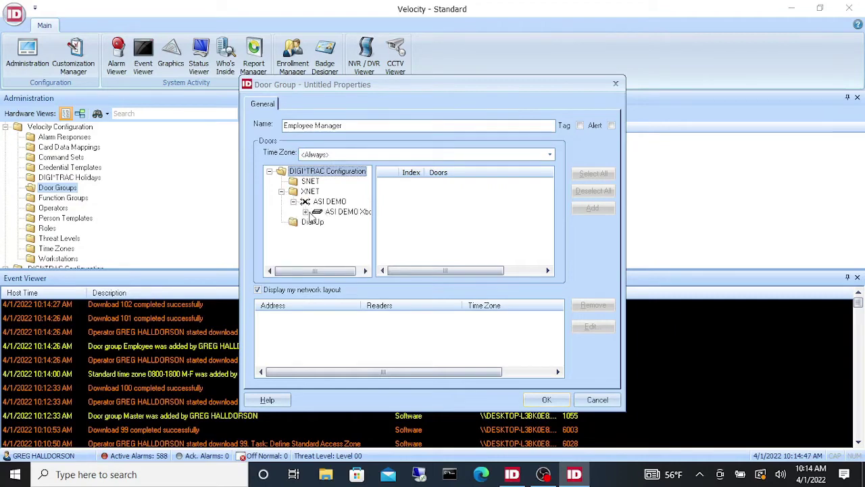
left_click(305, 211)
left_click(348, 222)
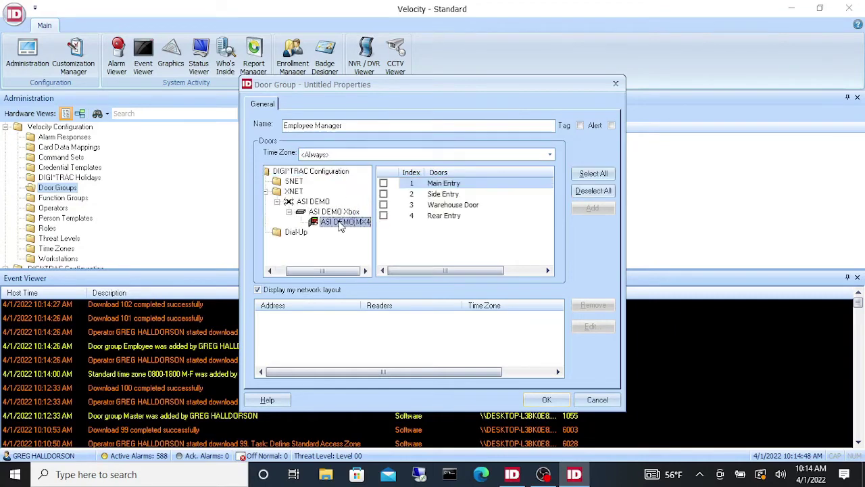
left_click(384, 183)
left_click(383, 194)
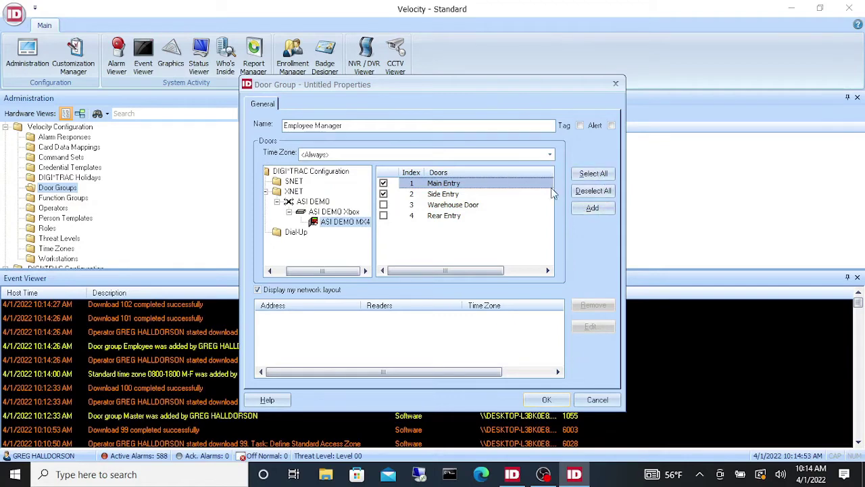
left_click(592, 208)
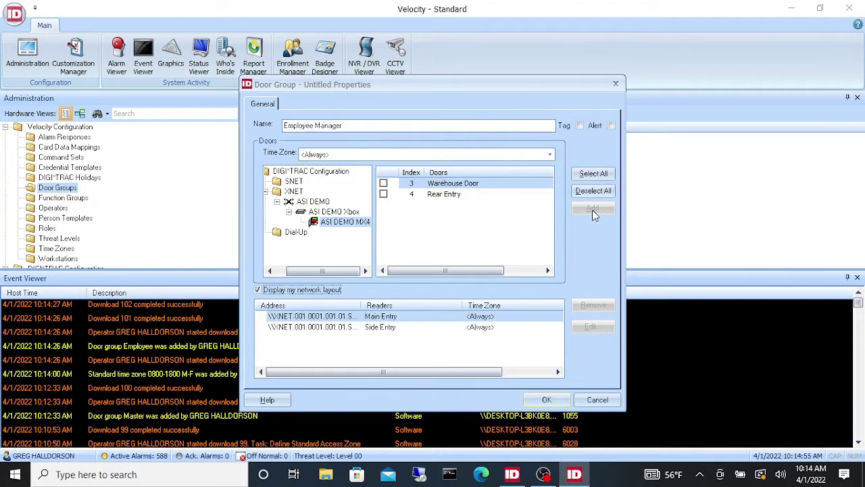
left_click(548, 400)
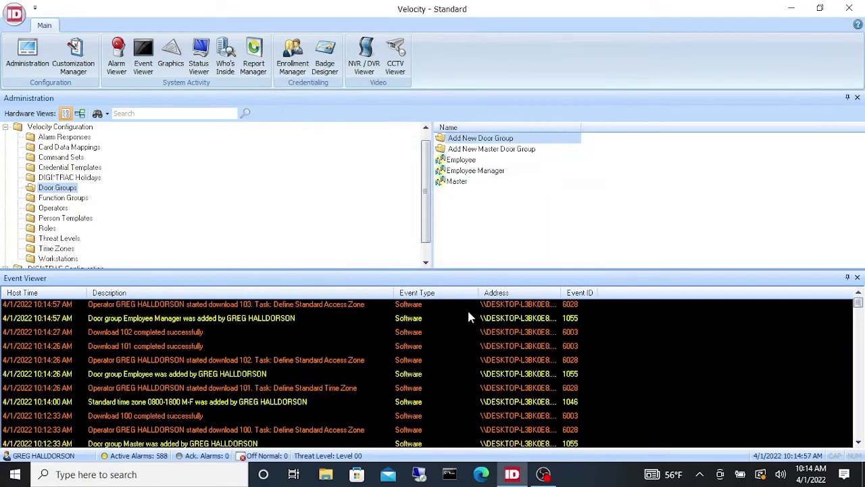
Step: Start a new door group named Warehouse Employee and set its time zone to 0700-1700 M-f
double_click(478, 138)
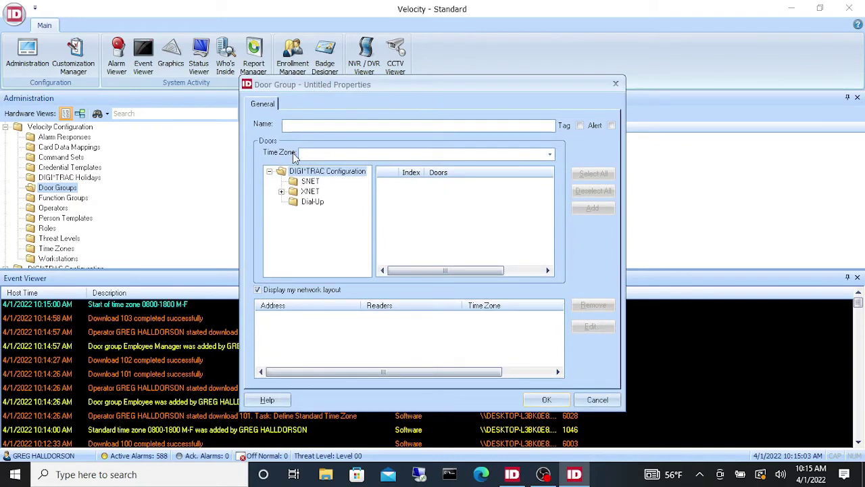
type("Warehouse")
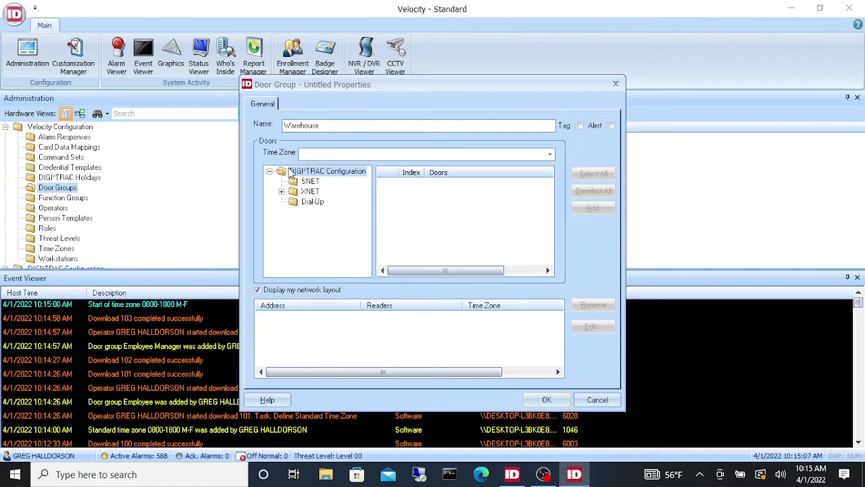
type(" Employee")
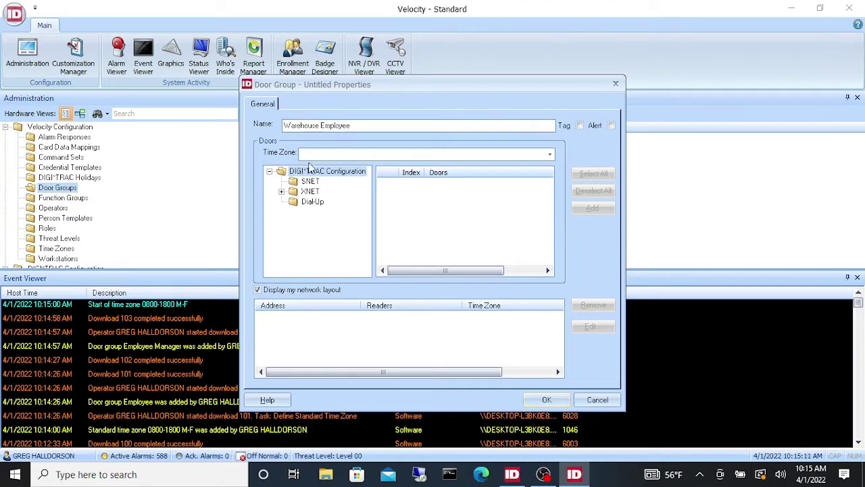
left_click(329, 153)
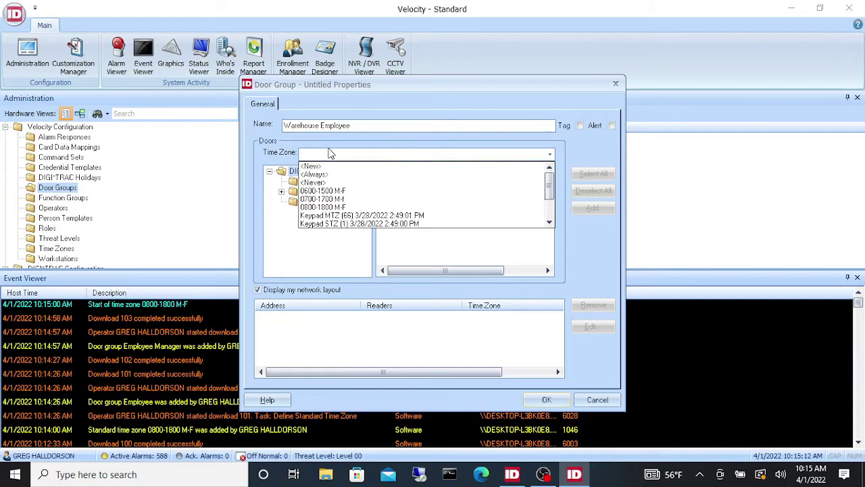
left_click(336, 199)
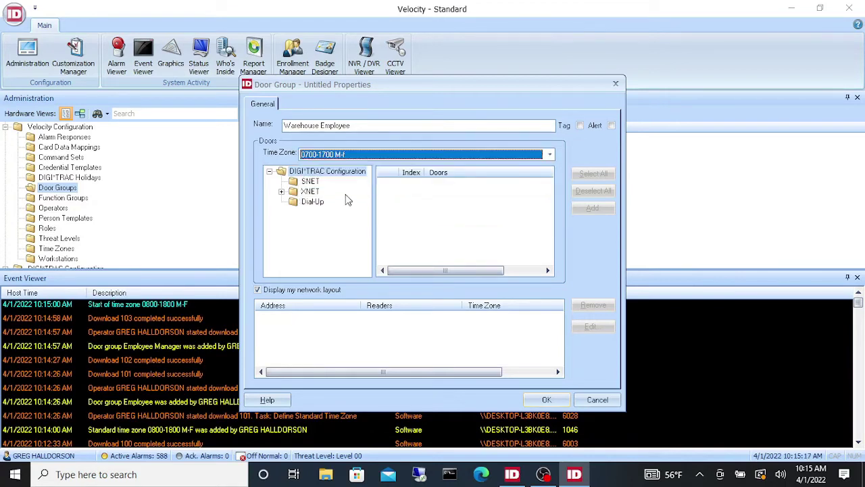
Step: Add the Warehouse Door and Rear Entry doors of the ASI DEMO MX4 controller to the Warehouse Employee group and save it
left_click(282, 192)
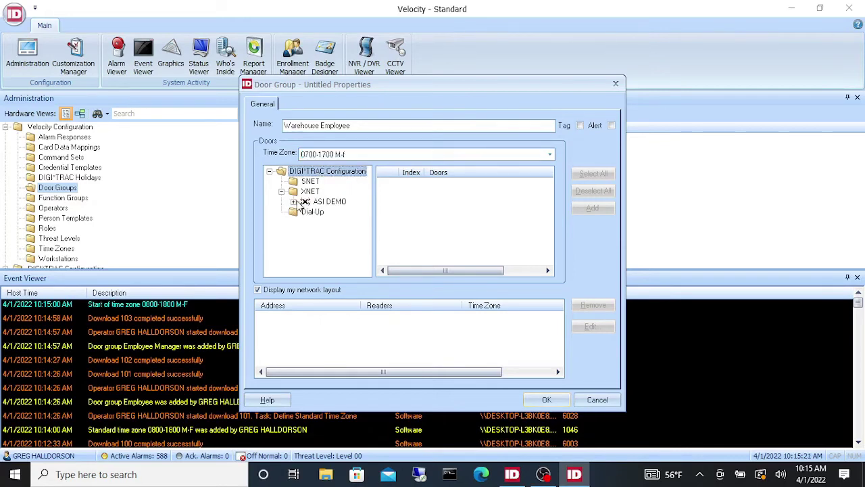
left_click(306, 212)
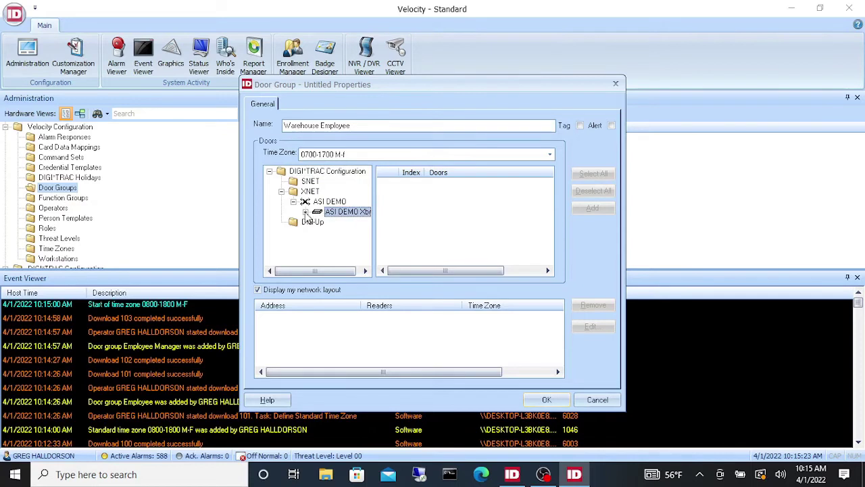
left_click(340, 222)
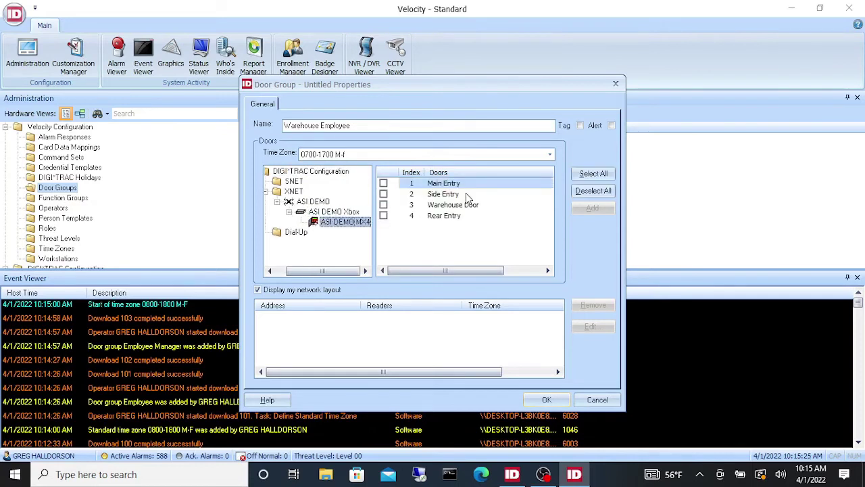
left_click(383, 205)
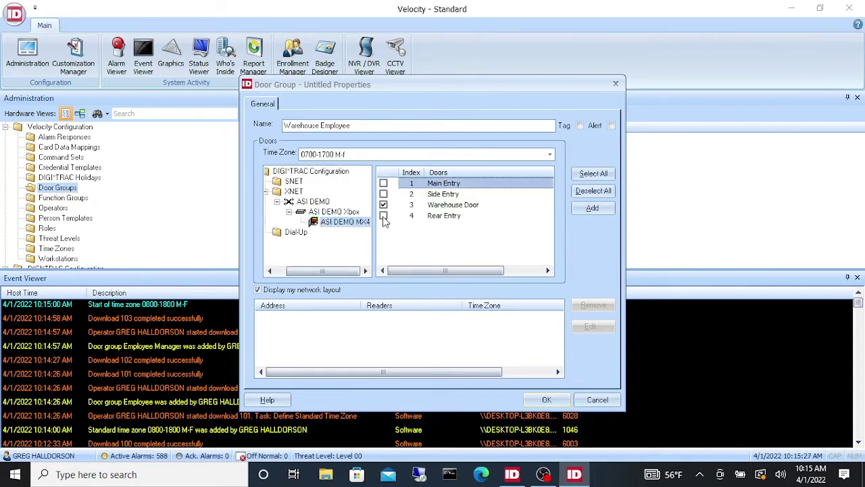
left_click(592, 209)
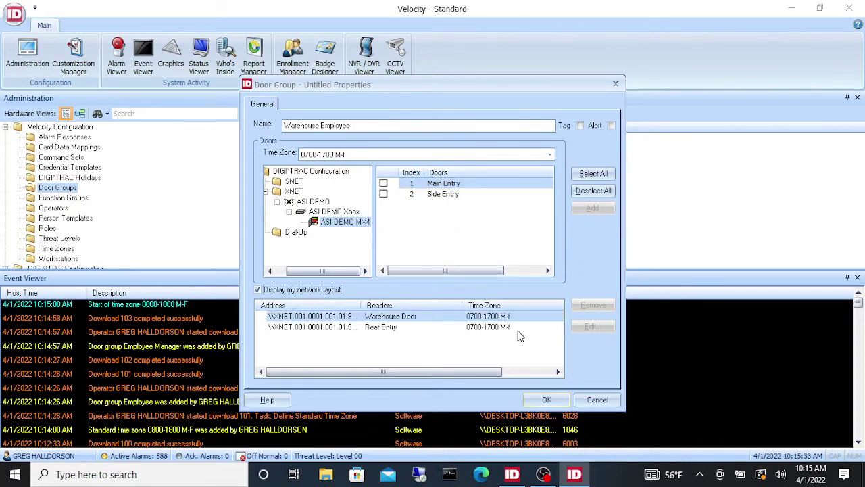
left_click(546, 400)
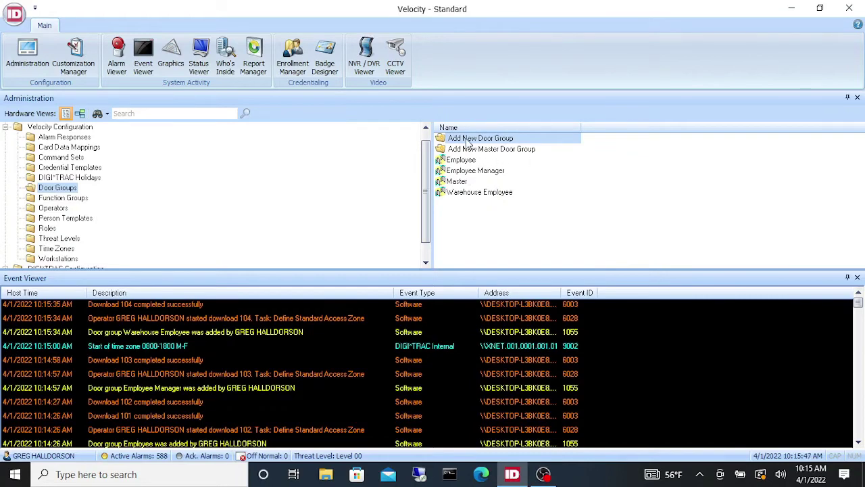
Step: Start a new door group named Warehouse Manager and set its time zone to Always
double_click(468, 139)
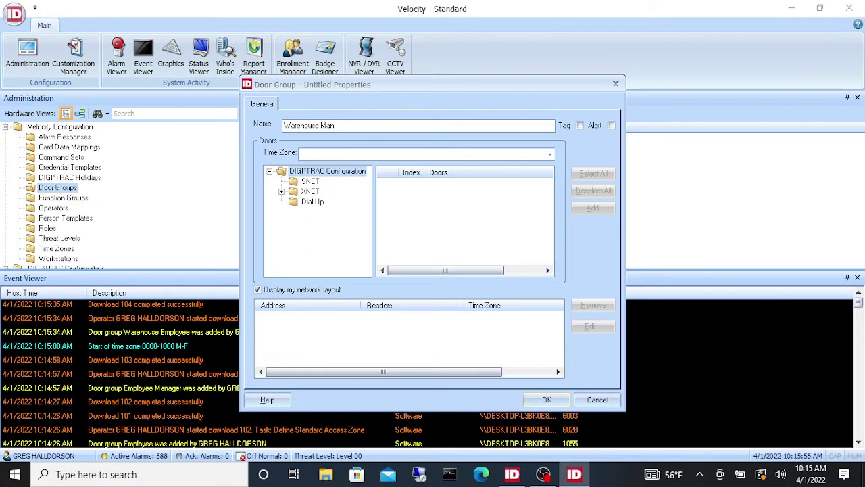
type("ge")
key("BackSpace")
left_click(341, 152)
left_click(331, 175)
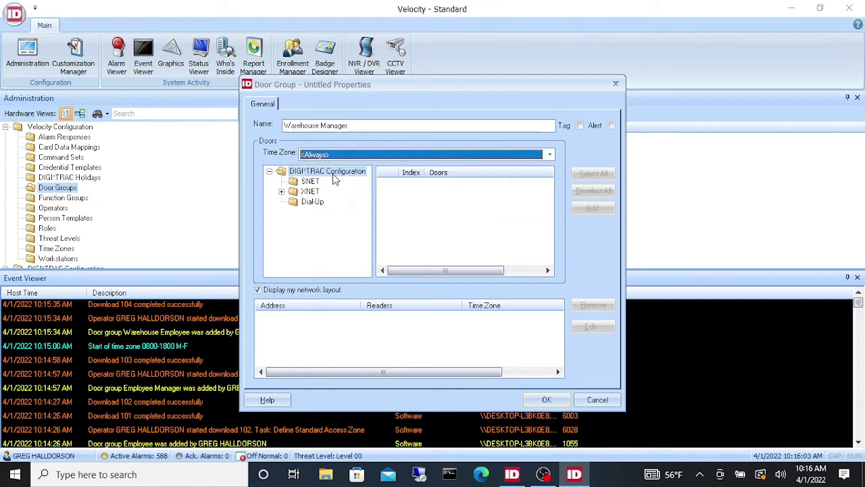
Step: Add the Warehouse Door and Rear Entry doors of the ASI DEMO MX4 controller to the Warehouse Manager group and save it
left_click(281, 191)
left_click(293, 202)
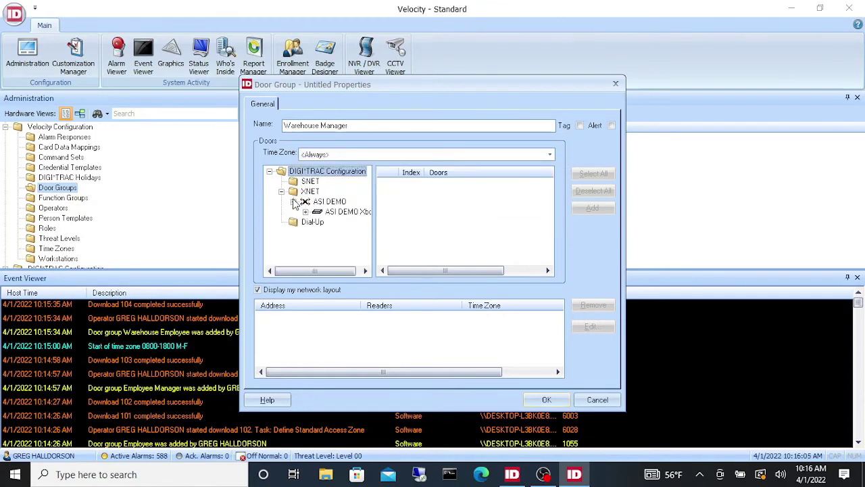
left_click(307, 204)
left_click(305, 212)
left_click(348, 222)
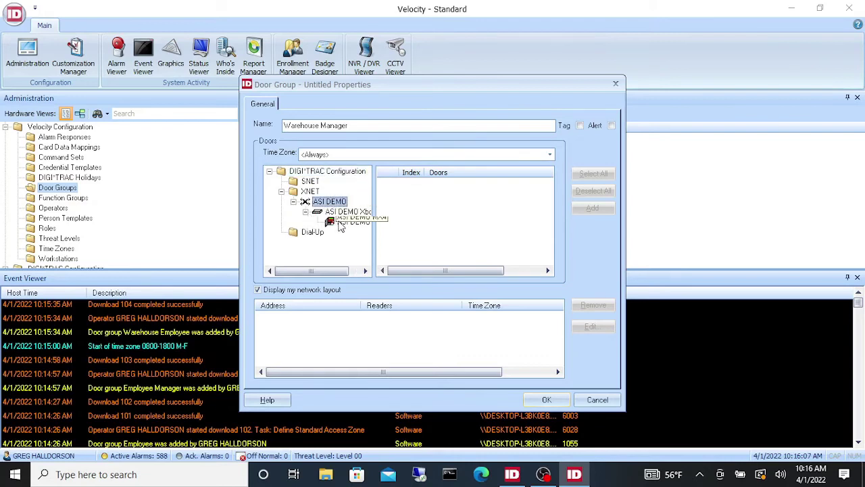
left_click(383, 204)
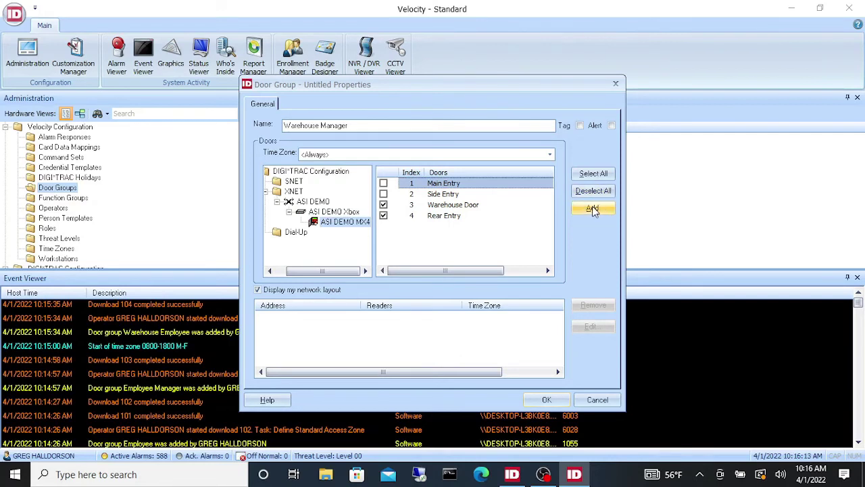
left_click(592, 209)
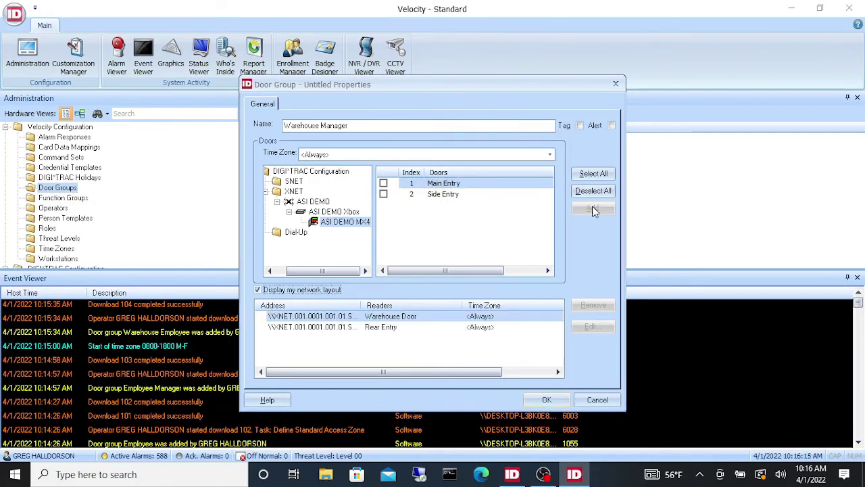
left_click(546, 400)
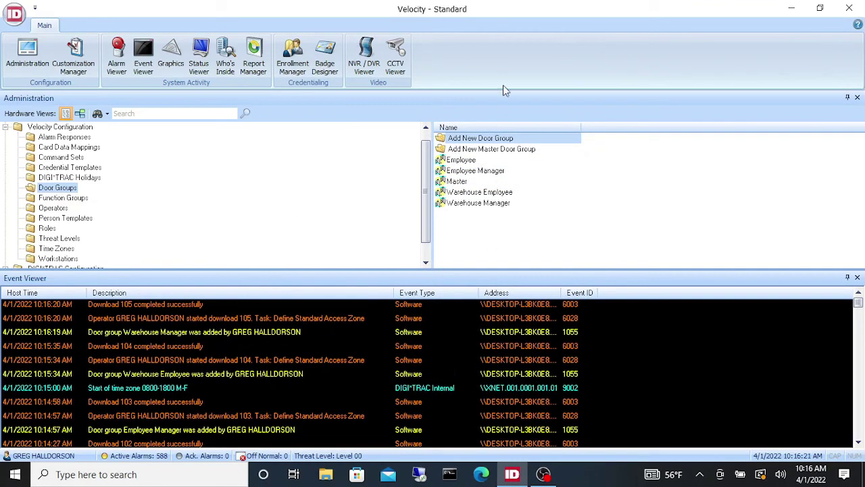